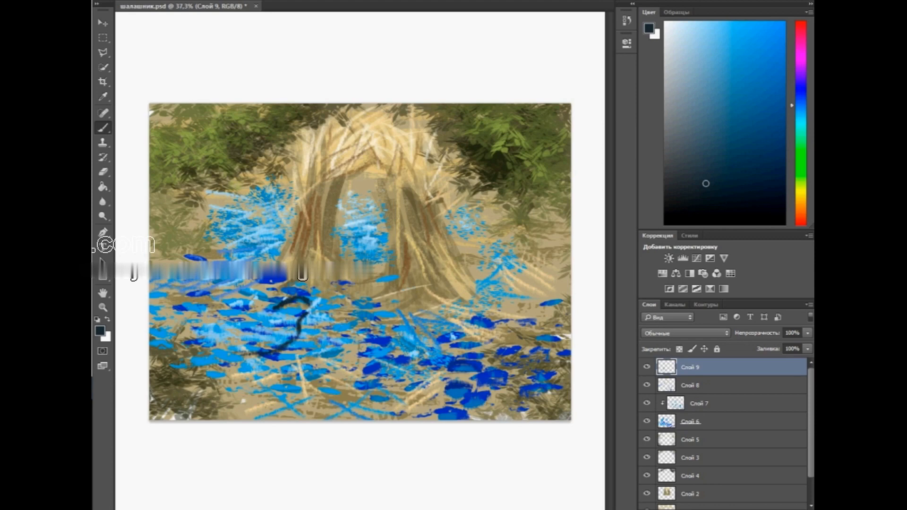
Step: Outline the bird on the ground in front of the hut and fill its silhouette with dark navy
mouse_move(257, 352)
mouse_down()
mouse_move(203, 354)
mouse_move(199, 341)
mouse_move(270, 313)
mouse_move(197, 355)
mouse_up()
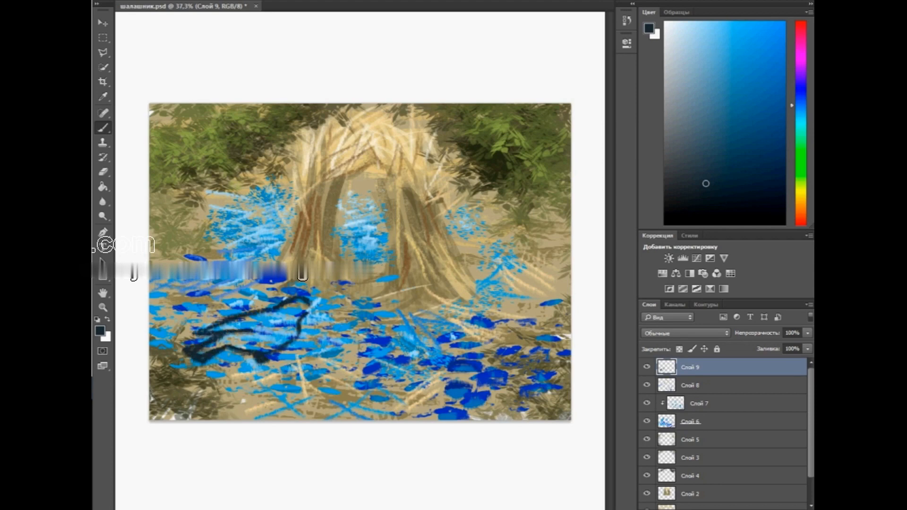
mouse_move(222, 345)
mouse_down()
mouse_move(265, 330)
mouse_move(233, 328)
mouse_move(278, 338)
mouse_move(257, 348)
mouse_move(288, 341)
mouse_move(283, 319)
mouse_up()
Step: Add a new layer and paint the bird's beak and feet in pale yellow, with a dark shadow under the feet
key(ctrl+shift+alt+n)
click(801, 194)
click(695, 64)
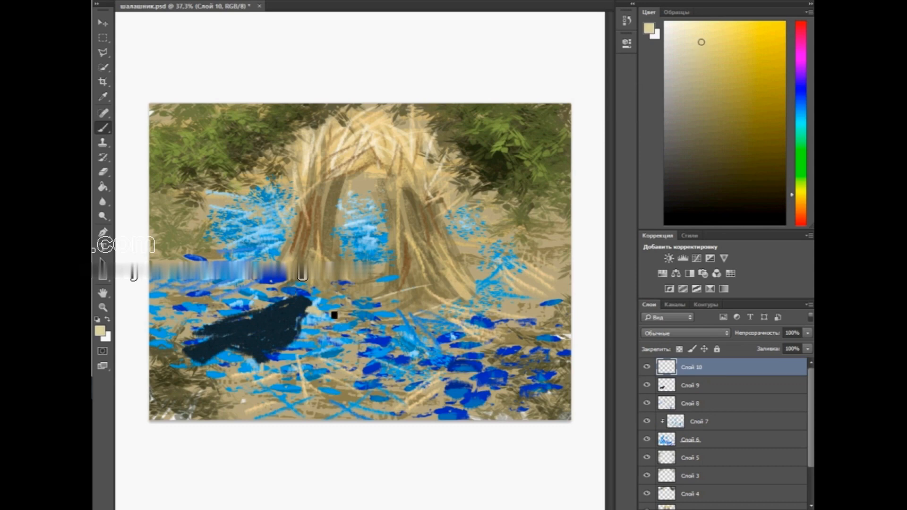
drag(261, 362, 262, 374)
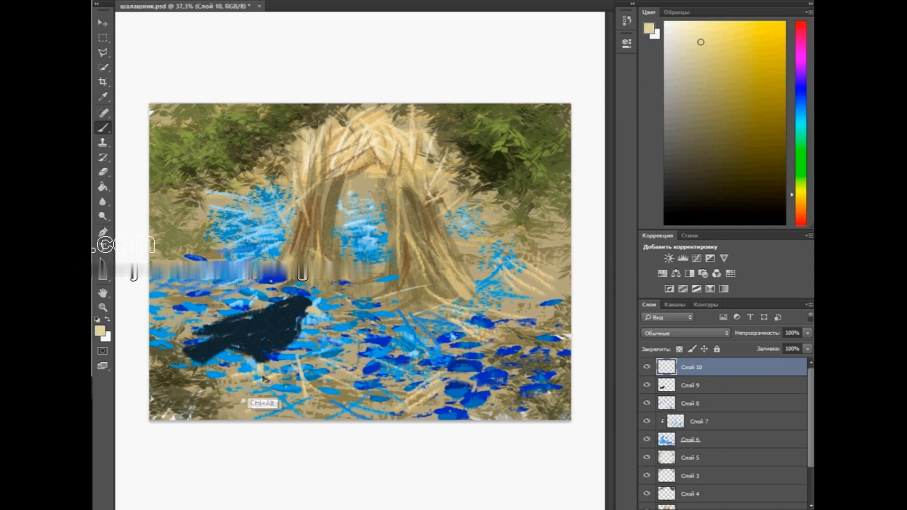
key(ctrl+z)
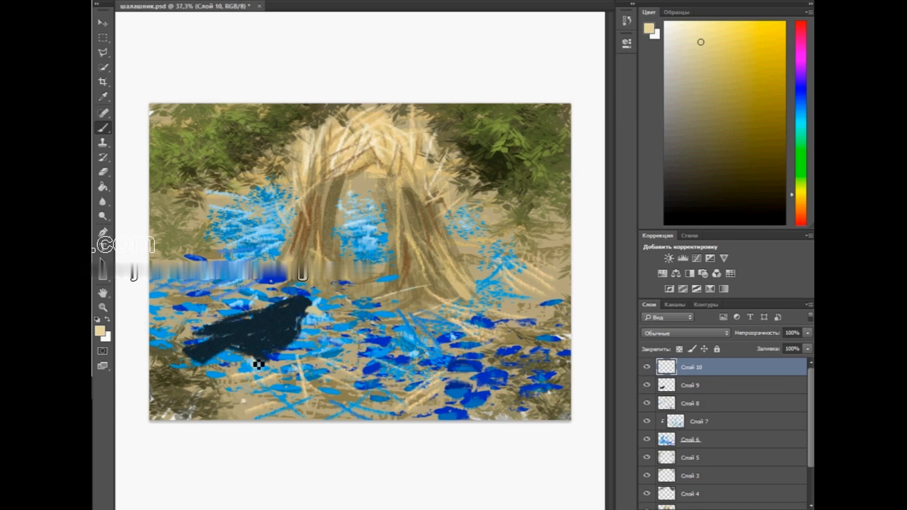
alt+click(263, 362)
alt+click(264, 376)
alt+click(259, 393)
alt+click(273, 349)
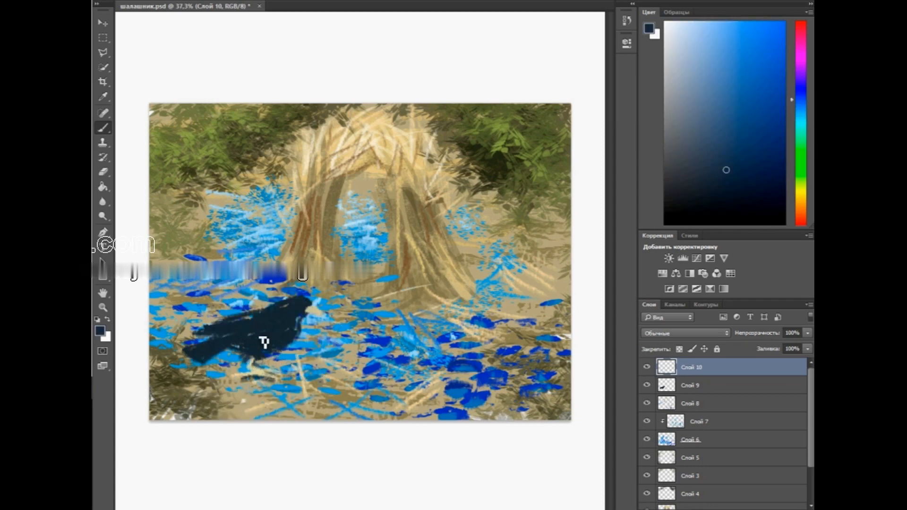
Step: Paint the bird's eye and a small object at its beak in bright blue, and add a dark line along the beak
scroll(264, 287, up, 3)
click(759, 76)
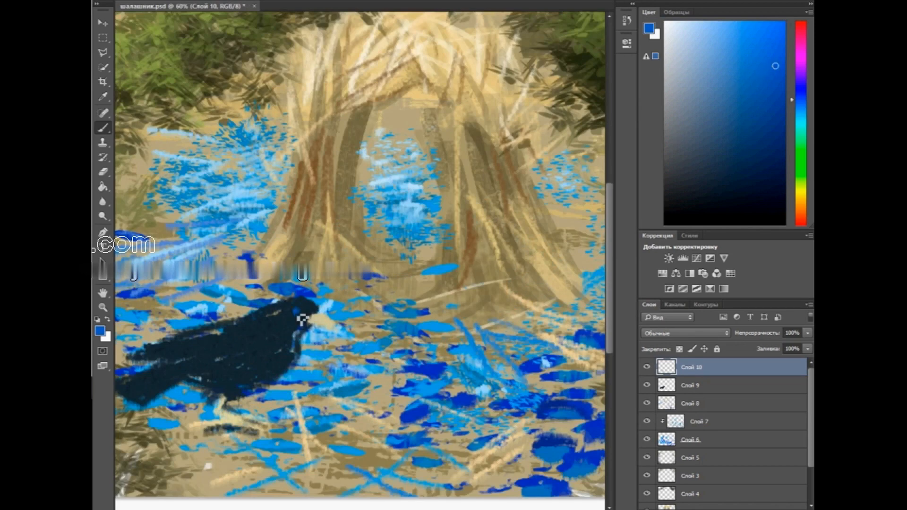
drag(338, 343, 355, 336)
scroll(305, 349, up, 3)
alt+click(283, 350)
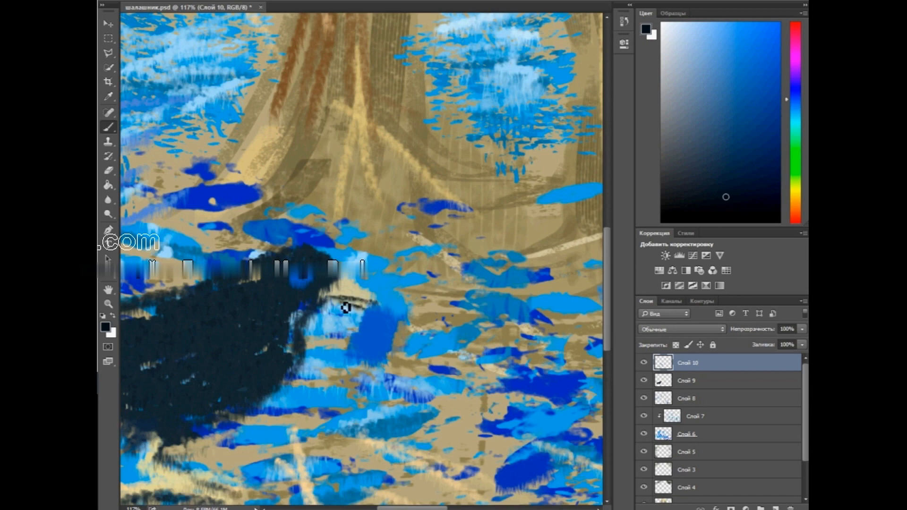
Step: Shade the blue object at the beak with darker blue stripes and refine the blue eye
alt+click(308, 279)
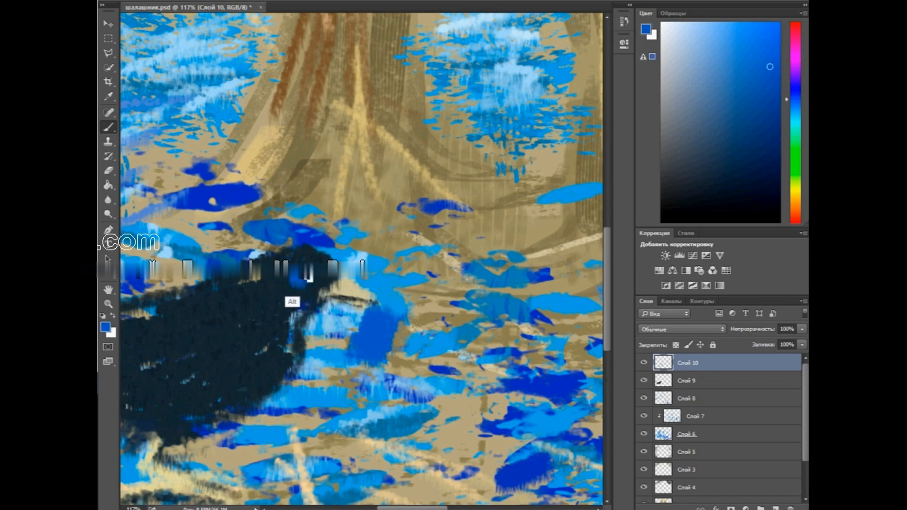
drag(381, 339, 429, 261)
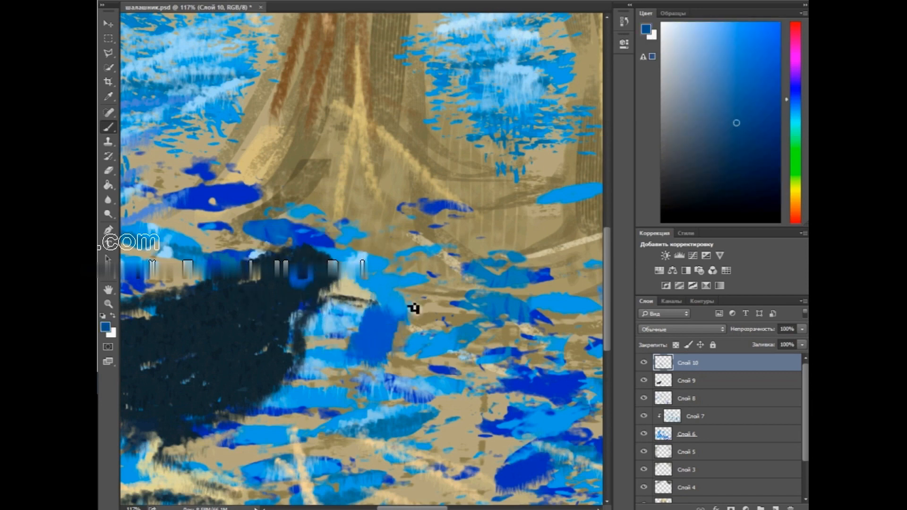
mouse_move(369, 330)
mouse_down()
mouse_move(385, 354)
mouse_move(387, 333)
mouse_up()
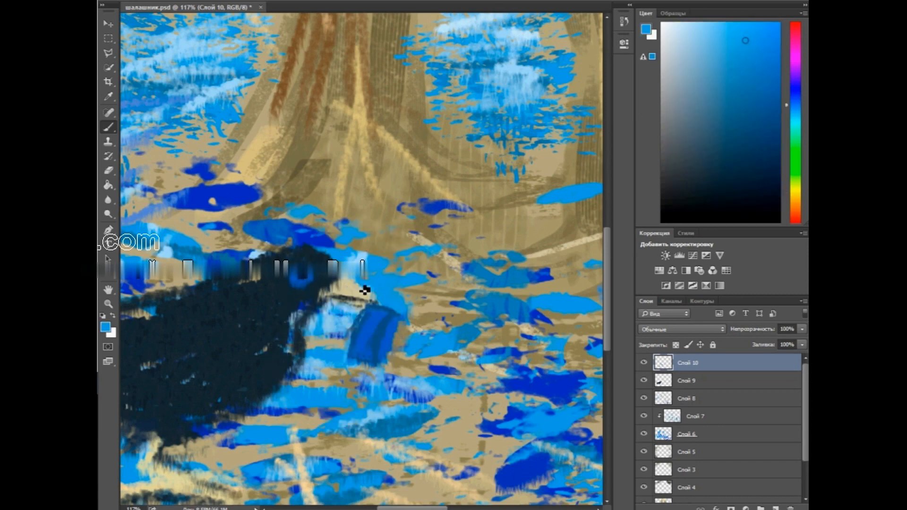
alt+click(347, 278)
alt+click(346, 299)
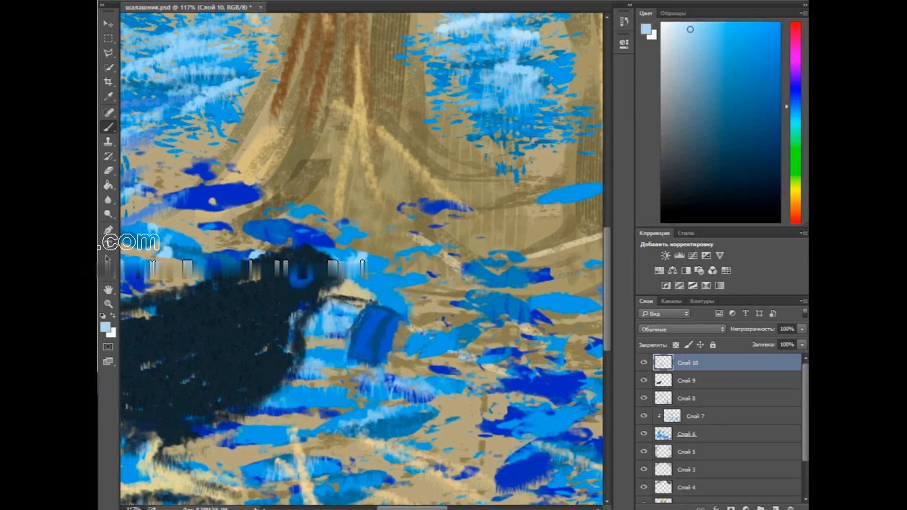
scroll(310, 300, down, 6)
Step: Define the bird's legs and toes with dark strokes and pale highlights sampled from the painting
scroll(274, 354, up, 5)
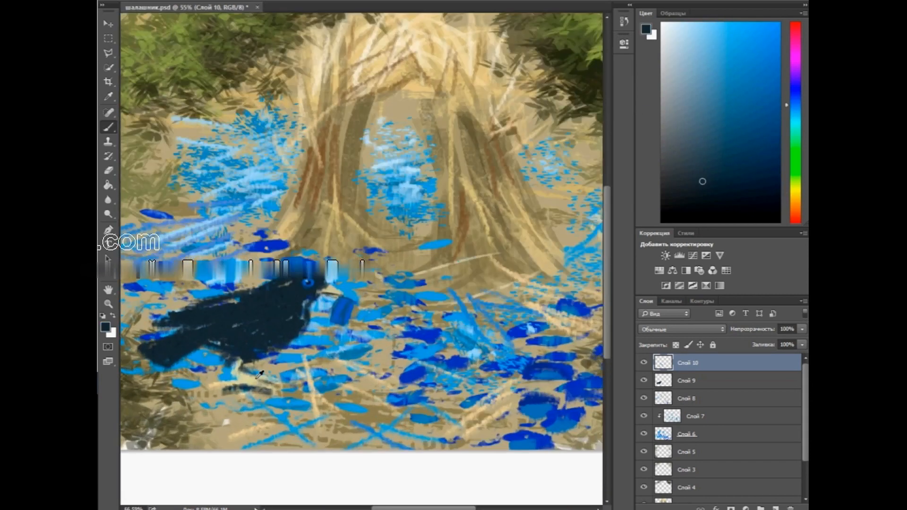
alt+click(234, 394)
alt+click(246, 371)
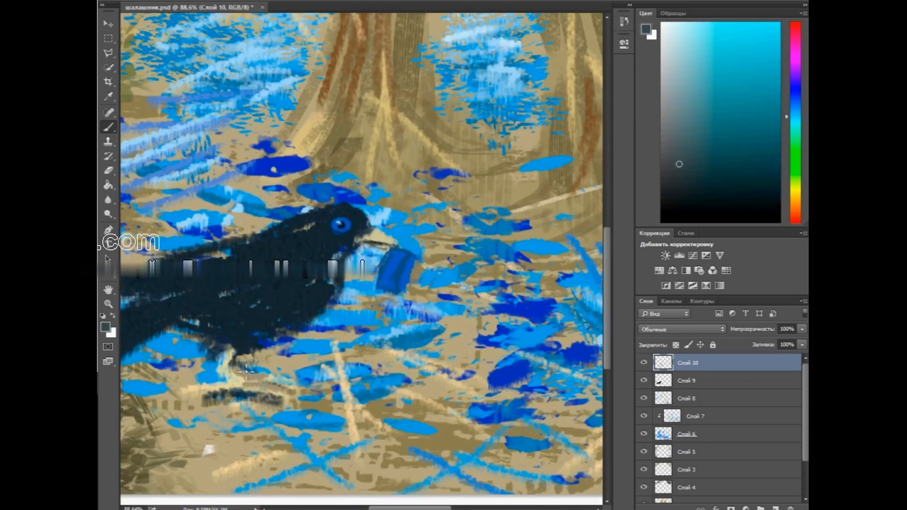
alt+click(239, 400)
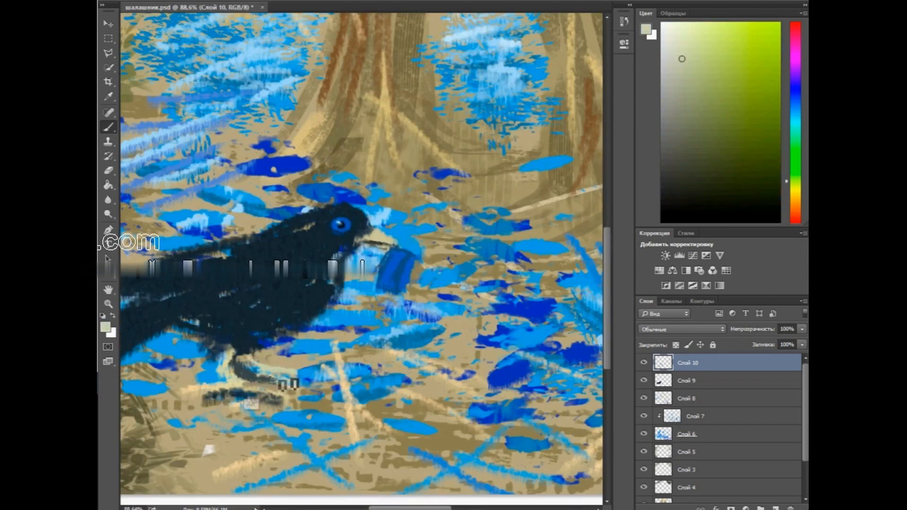
alt+click(245, 374)
alt+click(257, 390)
mouse_move(225, 380)
mouse_down()
mouse_move(207, 385)
mouse_move(244, 369)
mouse_move(277, 379)
mouse_move(307, 359)
mouse_up()
scroll(244, 401, down, 8)
scroll(245, 409, up, 7)
alt+click(248, 357)
alt+click(225, 371)
Step: Brighten the upper part of the bird's beak with pale yellow
scroll(300, 296, up, 2)
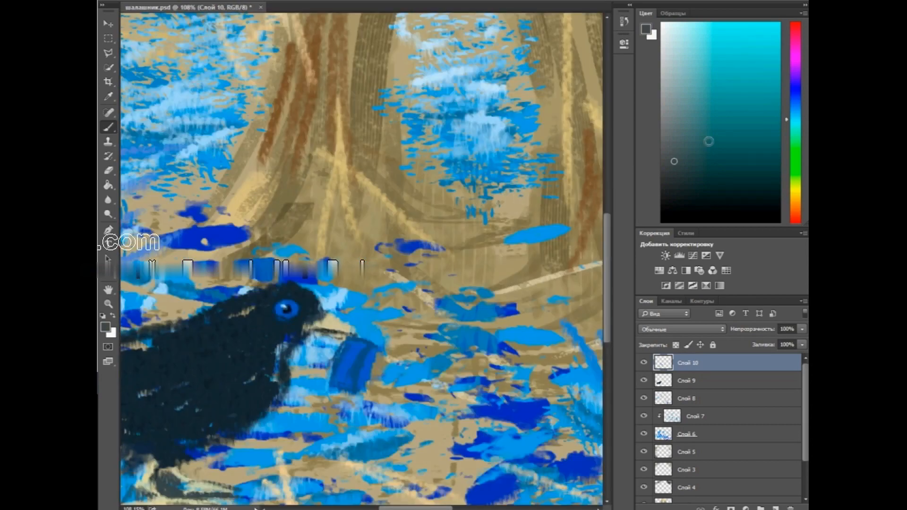
alt+click(341, 329)
drag(340, 322, 361, 333)
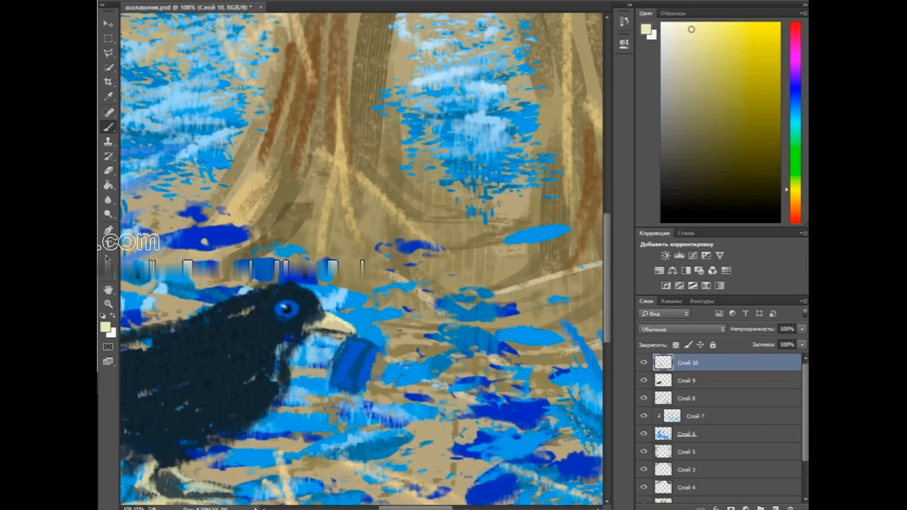
alt+click(315, 313)
Step: Refine the bird's feet and the ground shadow beneath them with dark grey and olive-grey strokes
scroll(303, 311, down, 5)
scroll(283, 368, up, 4)
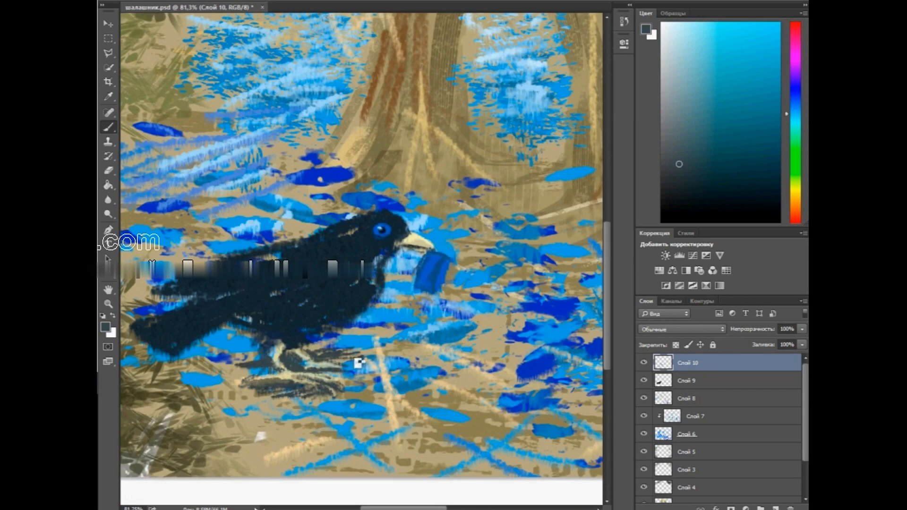
alt+click(300, 373)
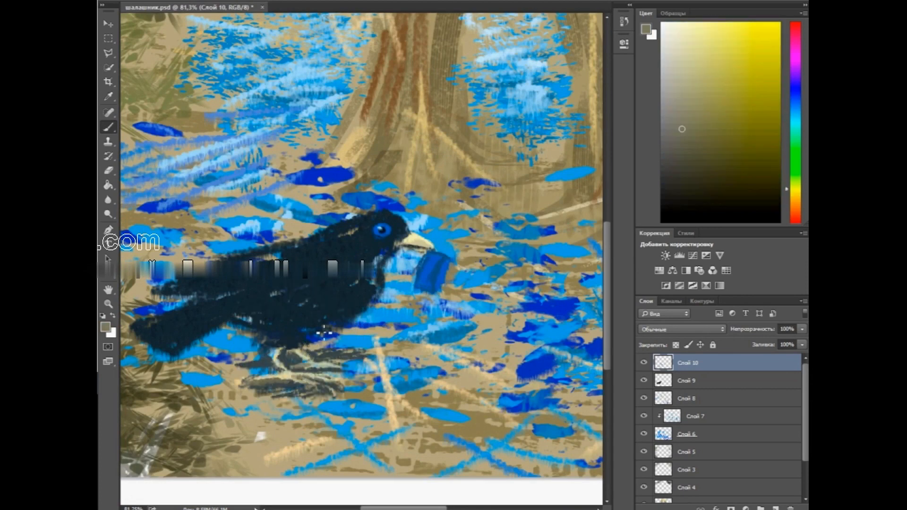
scroll(351, 338, down, 3)
scroll(303, 317, up, 4)
Step: Add a new layer and paint muted blue feather highlights on the bird's wing and belly
click(775, 508)
scroll(304, 315, up, 1)
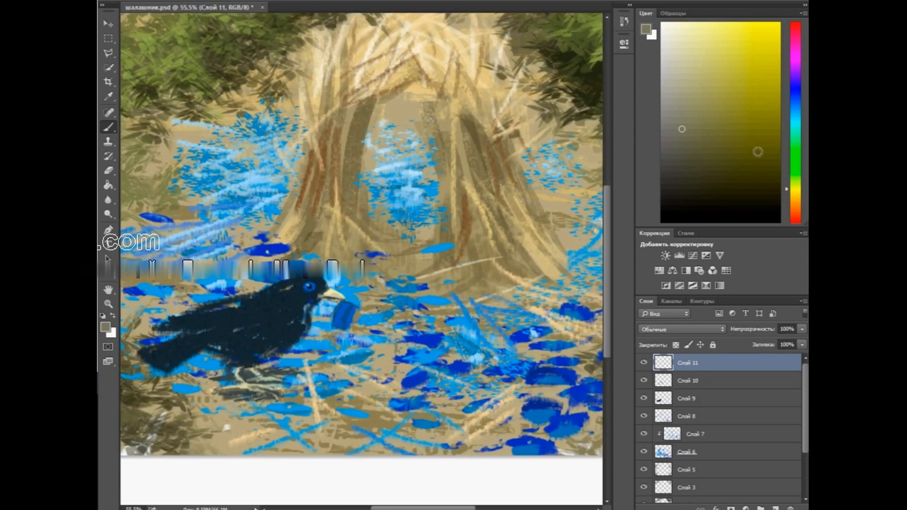
drag(796, 90, 796, 97)
mouse_move(265, 310)
mouse_down()
mouse_move(254, 314)
mouse_move(293, 310)
mouse_move(286, 336)
mouse_move(209, 348)
mouse_move(227, 330)
mouse_up()
Step: Accent the bird's wing and underside with brighter blue strokes, sampling colours from the painting
alt+click(175, 310)
alt+click(197, 345)
alt+click(144, 405)
alt+click(139, 400)
alt+click(140, 392)
alt+click(231, 296)
drag(247, 316, 294, 302)
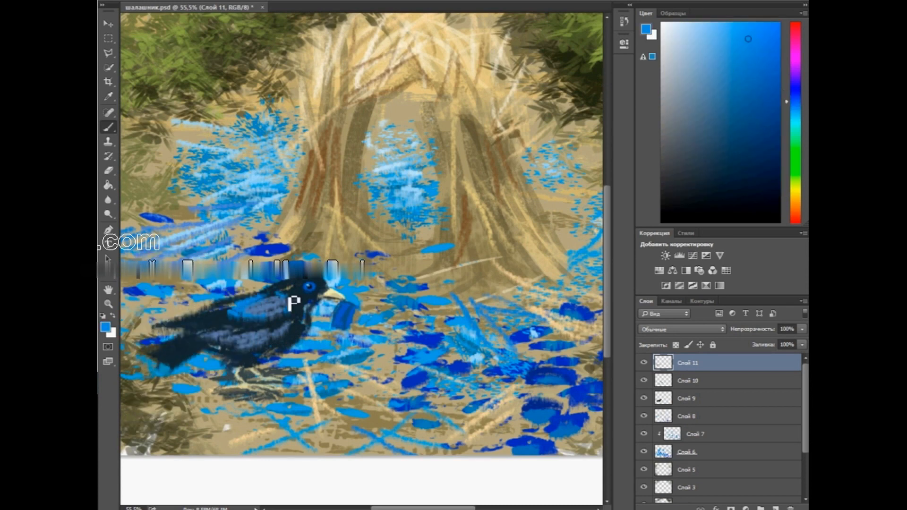
alt+click(218, 359)
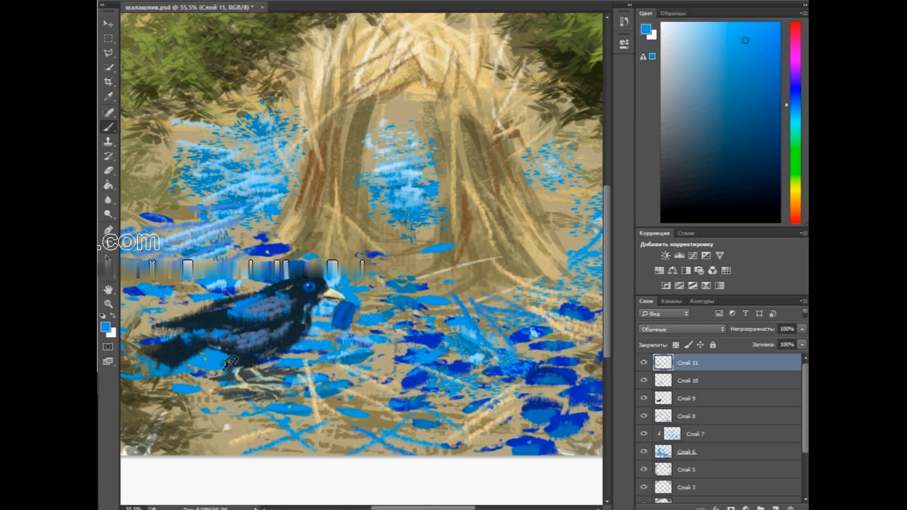
drag(263, 359, 290, 355)
Step: Flip the whole canvas horizontally to check the composition, and undo the flip
scroll(289, 355, down, 8)
scroll(289, 331, up, 3)
click(226, 1)
mouse_move(361, 78)
click(457, 123)
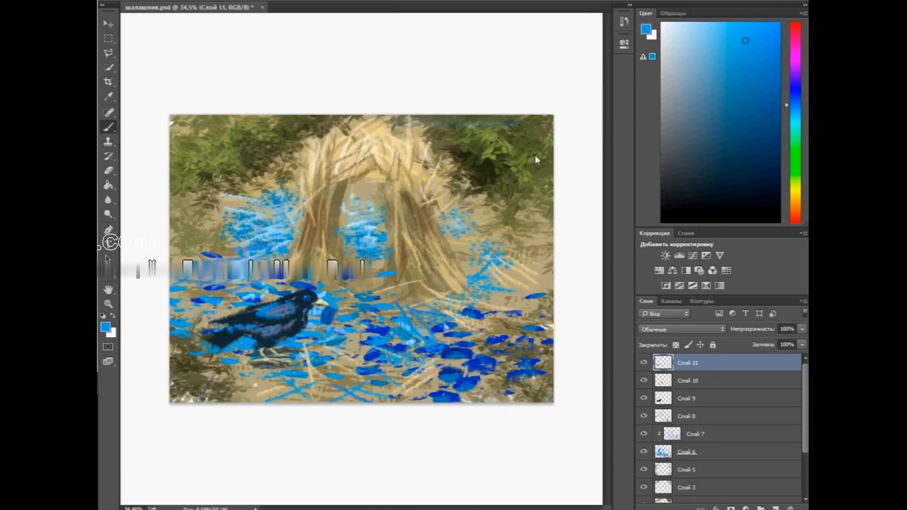
scroll(548, 251, up, 1)
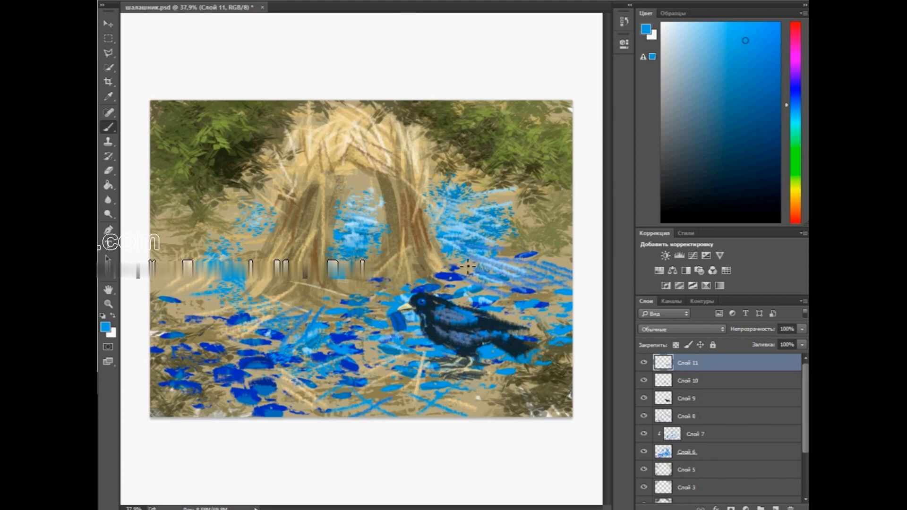
scroll(467, 266, down, 1)
scroll(449, 250, up, 1)
key(ctrl+z)
Step: Paint light blue highlights on the bird's wing and shoulder
scroll(431, 233, up, 3)
scroll(431, 233, down, 1)
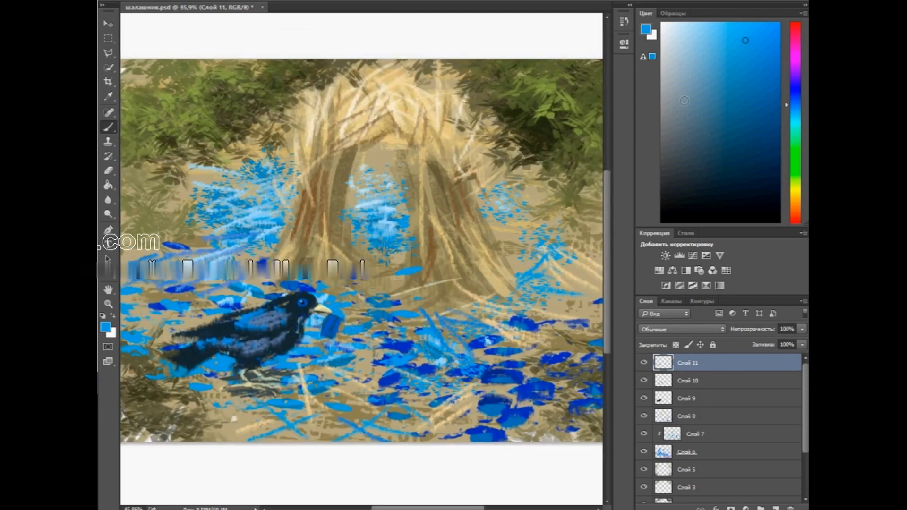
click(696, 22)
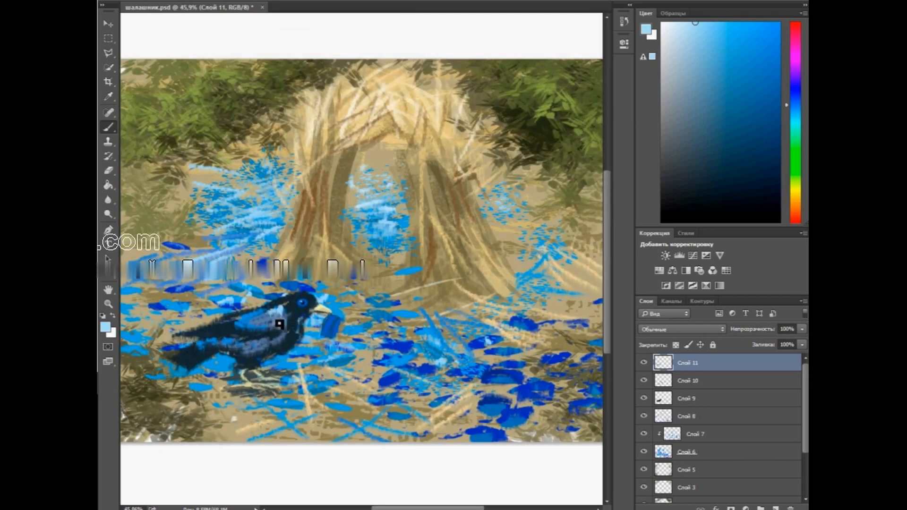
alt+click(289, 313)
alt+click(290, 307)
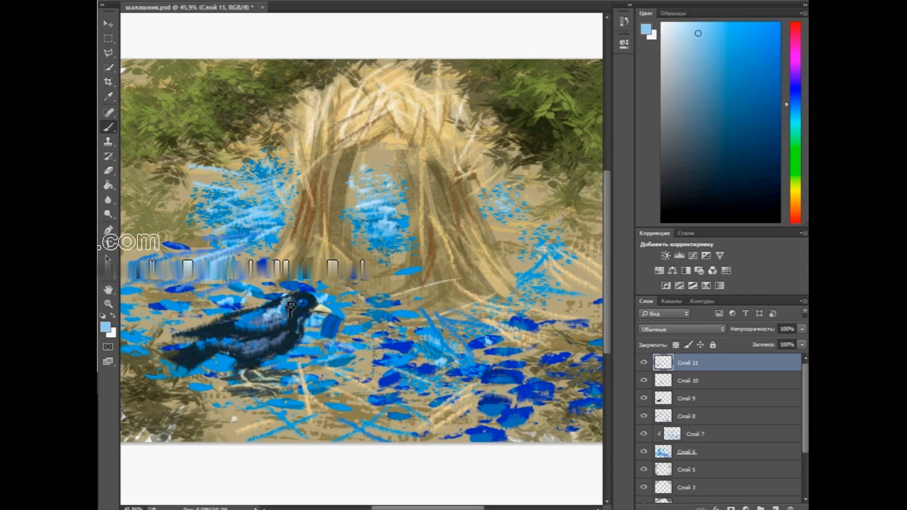
alt+click(280, 294)
drag(263, 325, 272, 314)
scroll(245, 344, down, 7)
Step: Paint loose dark grey shadow strokes over the ground beneath and around the bird's feet
scroll(245, 348, up, 10)
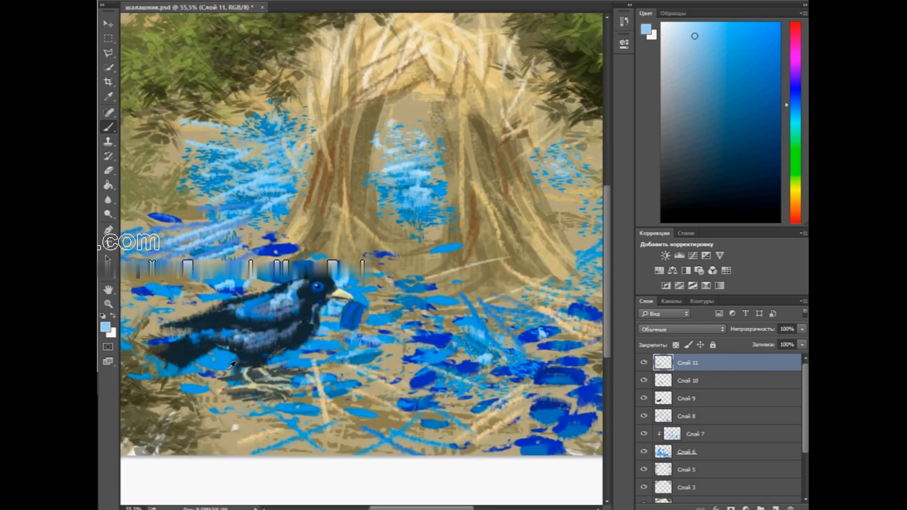
alt+click(250, 395)
drag(228, 400, 196, 420)
mouse_move(265, 407)
mouse_down()
mouse_move(255, 434)
mouse_move(327, 422)
mouse_up()
drag(346, 397, 301, 409)
drag(223, 391, 173, 409)
drag(220, 361, 175, 383)
mouse_move(364, 371)
mouse_down()
mouse_move(351, 377)
mouse_move(311, 367)
mouse_up()
drag(394, 359, 357, 377)
scroll(376, 339, down, 5)
scroll(381, 332, down, 2)
Step: Paint a muted grey-violet patch at the base of the bird's beak
scroll(239, 394, up, 6)
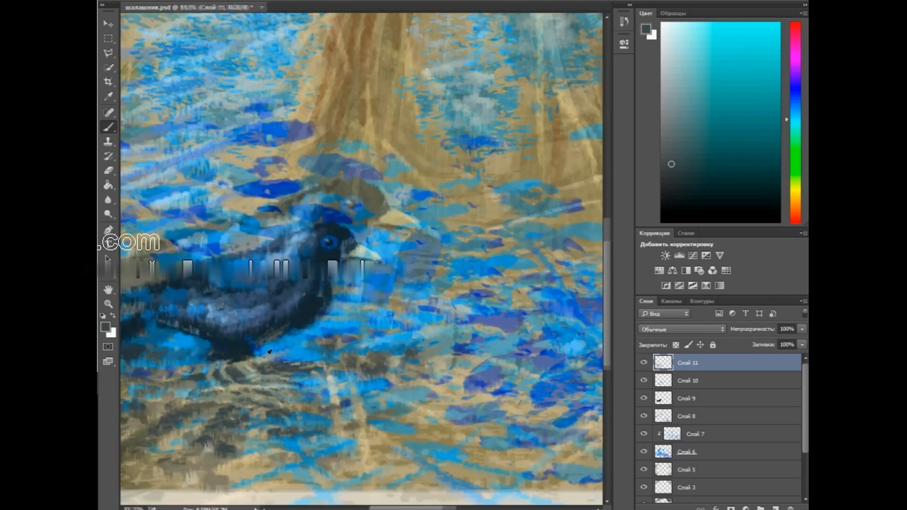
right_click(171, 29)
alt+click(400, 217)
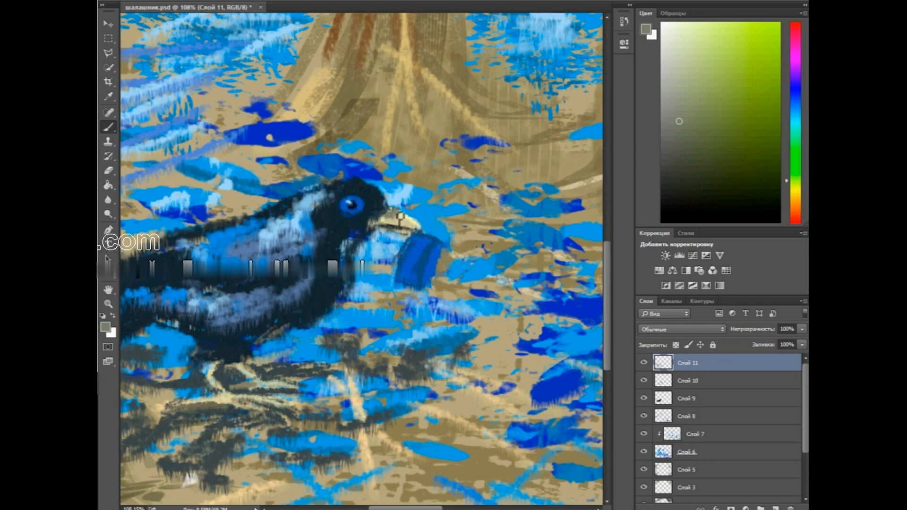
alt+click(397, 219)
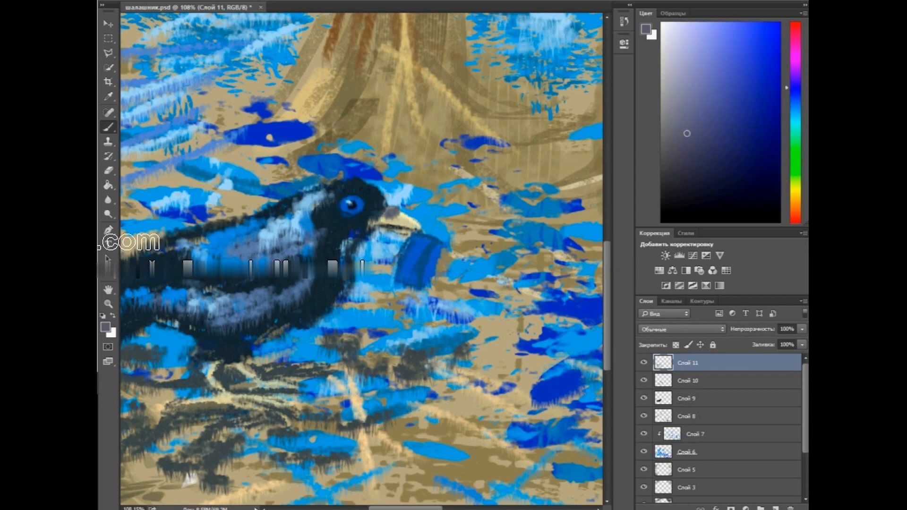
key(ctrl+0)
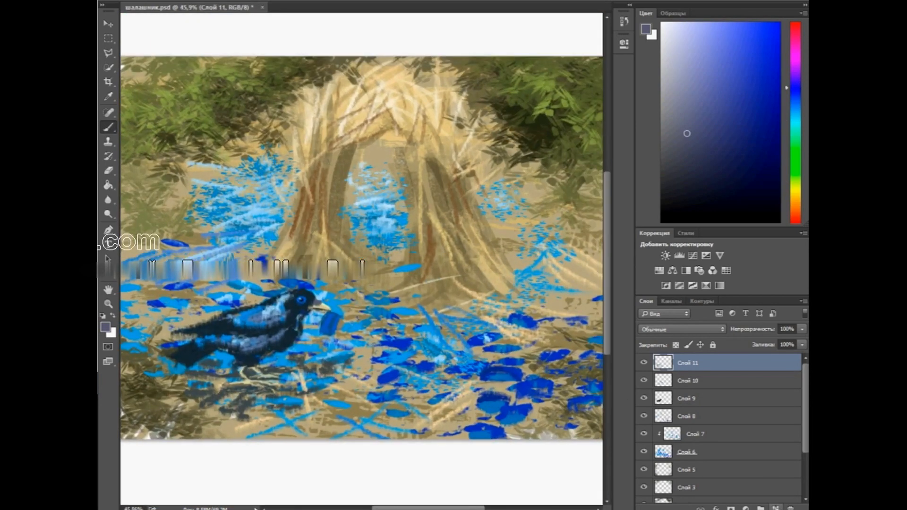
Step: Add a new layer and paint pale lavender highlights on the bird's head, neck and wing
click(775, 507)
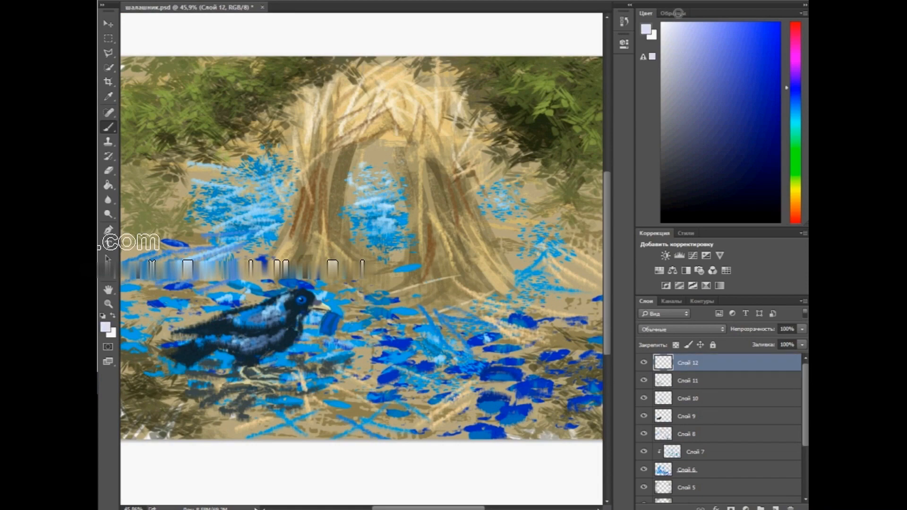
scroll(251, 330, up, 2)
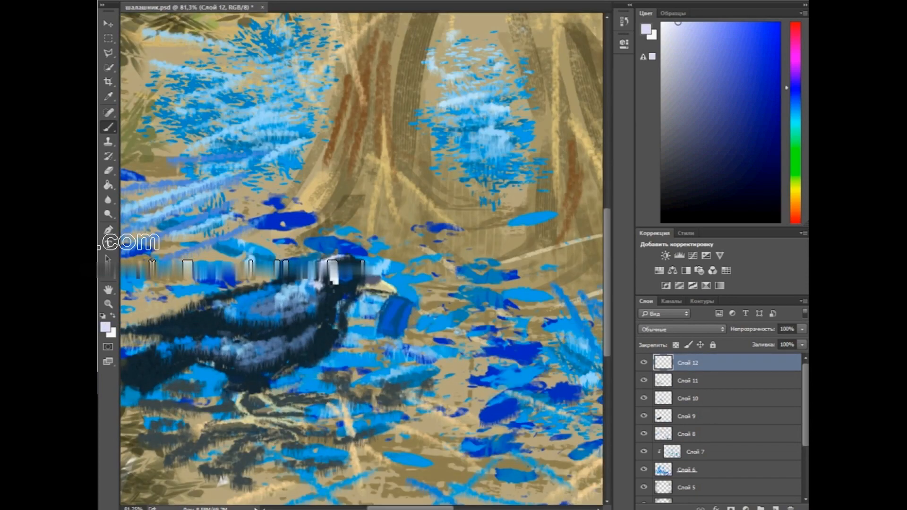
scroll(236, 329, down, 3)
scroll(236, 329, up, 3)
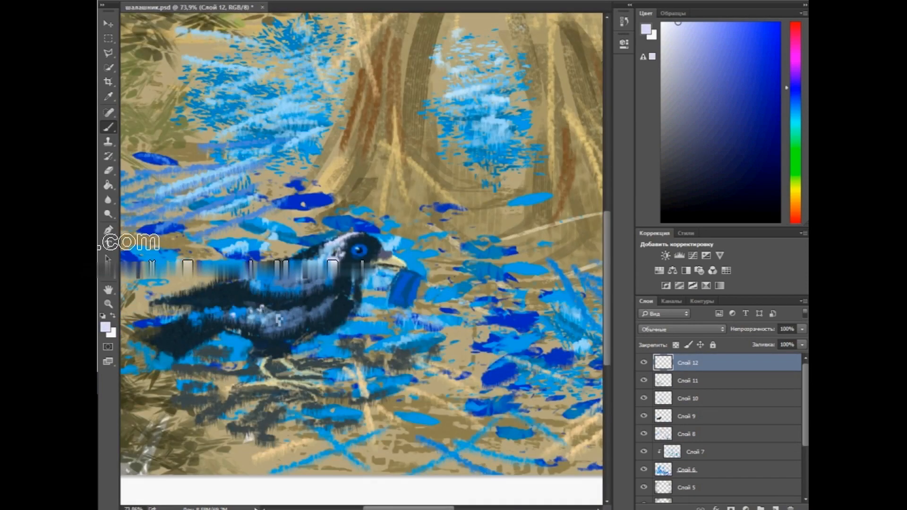
Step: Paint a light blue highlight along the edge of the blue object in the beak and sample a deeper blue
click(795, 100)
click(721, 23)
scroll(625, 350, up, 1)
scroll(444, 291, up, 6)
drag(398, 279, 385, 309)
alt+click(504, 213)
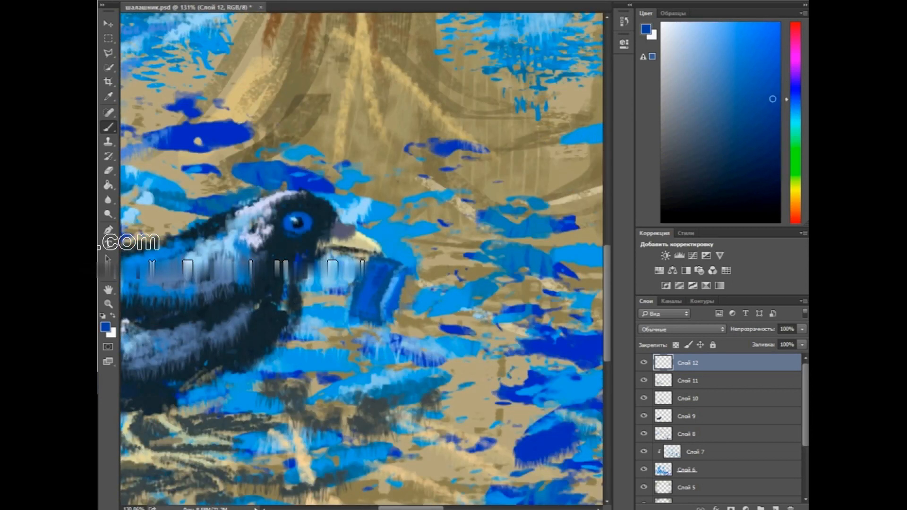
Step: Refine the object in the bird's beak with strokes in sampled blues, then sample a light blue from the ground
alt+click(404, 296)
alt+click(389, 316)
drag(398, 281, 386, 315)
alt+click(442, 207)
scroll(420, 236, down, 13)
scroll(319, 348, up, 2)
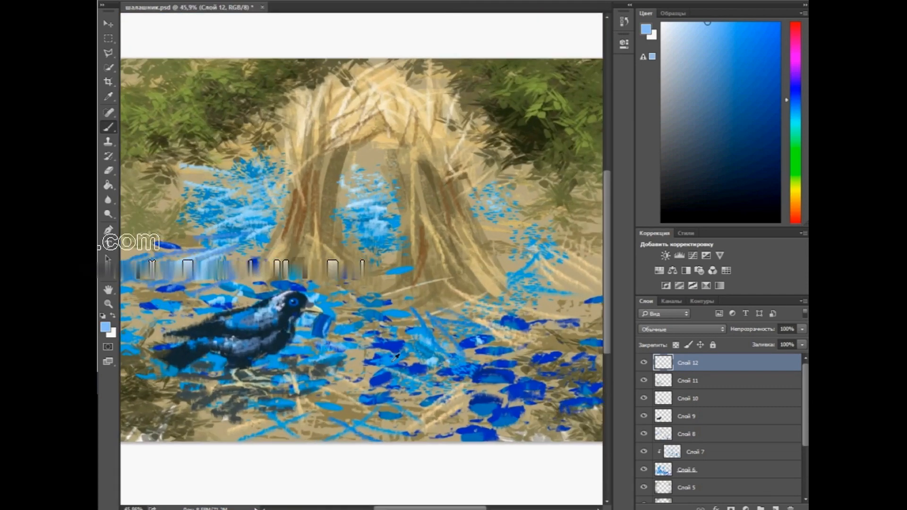
Step: Add a new layer, deepen the shadow beneath the bird with a sampled dark blue, and set the layer opacity to 63%
key(ctrl+shift+alt+n)
click(153, 1)
alt+click(283, 331)
mouse_move(802, 328)
mouse_down()
mouse_move(756, 338)
mouse_move(775, 339)
mouse_up()
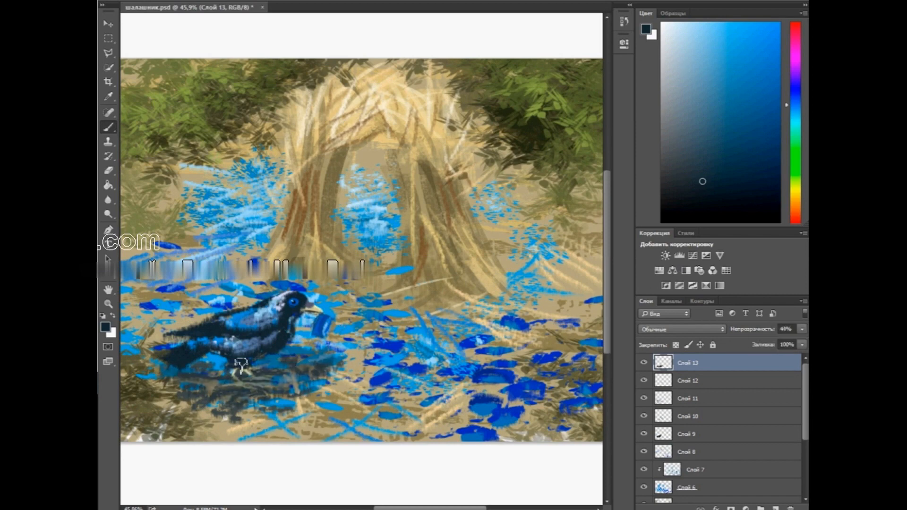
key(ctrl+0)
mouse_move(802, 329)
mouse_down()
mouse_move(793, 341)
mouse_move(805, 341)
mouse_up()
mouse_move(208, 390)
mouse_down()
mouse_move(317, 383)
mouse_move(179, 375)
mouse_up()
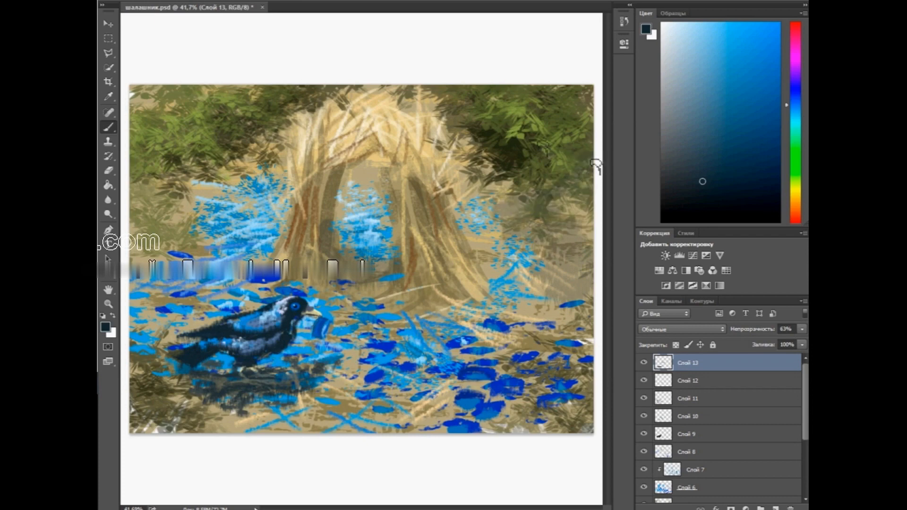
scroll(561, 154, down, 3)
scroll(451, 202, up, 2)
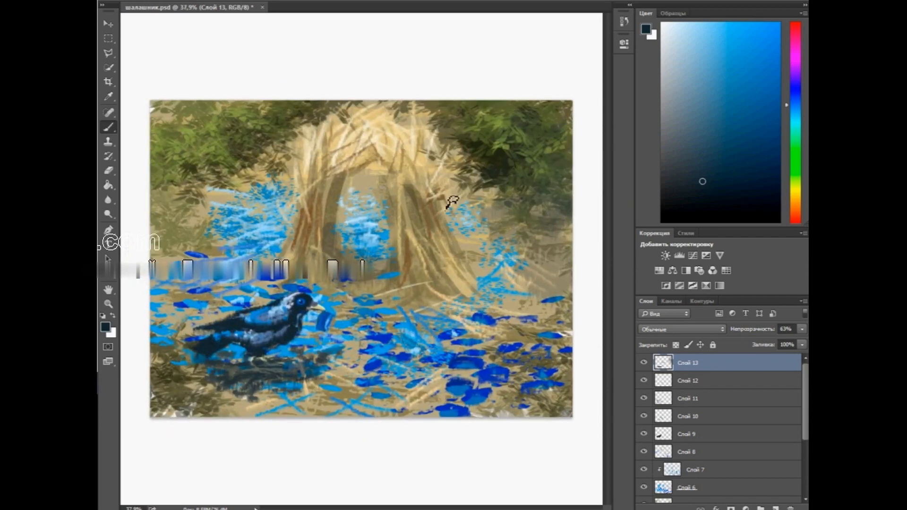
Step: Add another layer and scatter near-white textured flecks over the ground between the bird and the hut
click(775, 508)
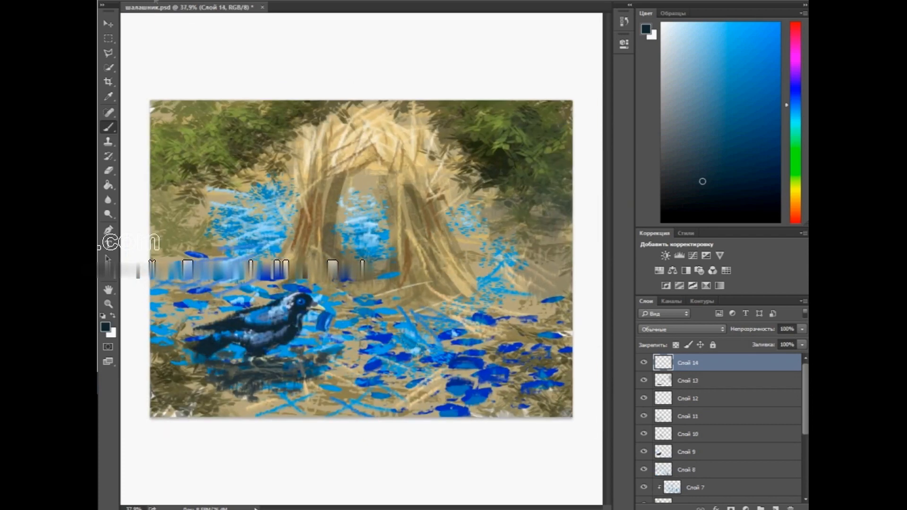
right_click(233, 162)
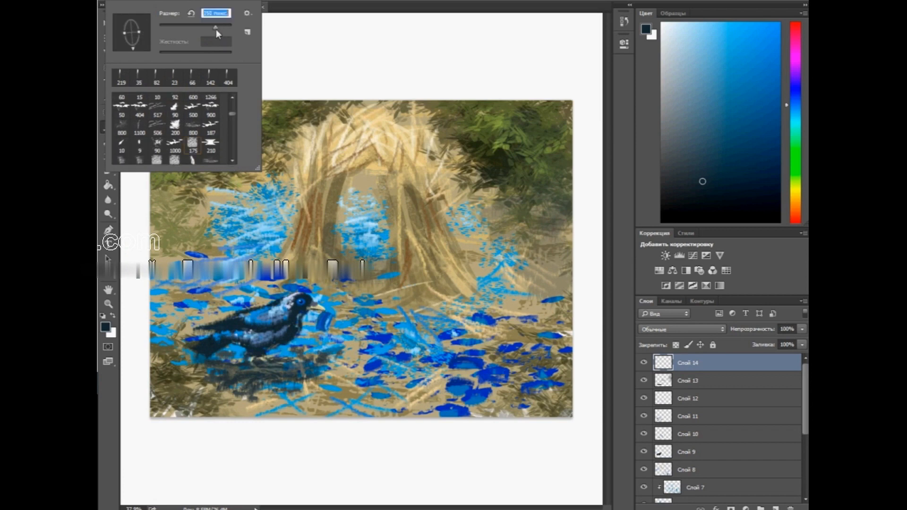
drag(686, 31, 669, 8)
click(348, 6)
click(305, 356)
mouse_move(306, 356)
mouse_down()
mouse_move(334, 335)
mouse_move(409, 342)
mouse_move(437, 309)
mouse_up()
drag(343, 307, 387, 276)
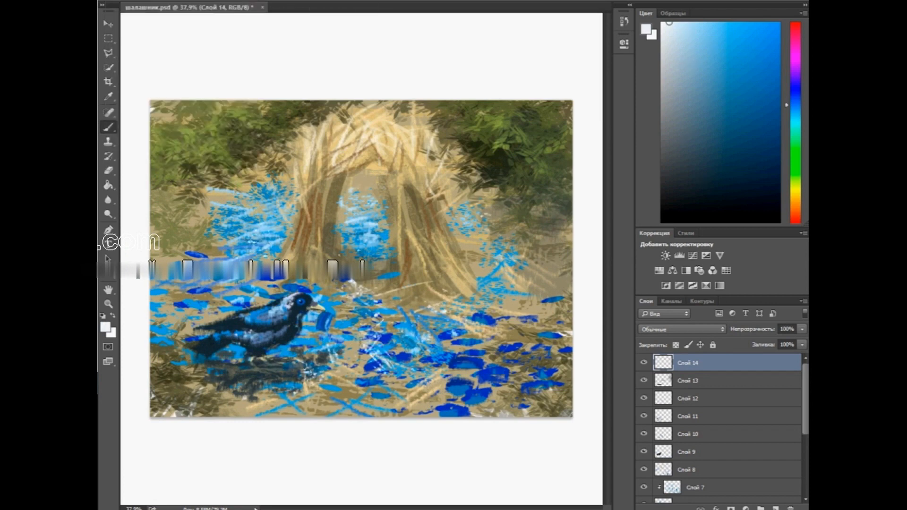
Step: Choose a saturated deep blue and add flecks of it to the ground in front of the hut
click(763, 73)
click(796, 85)
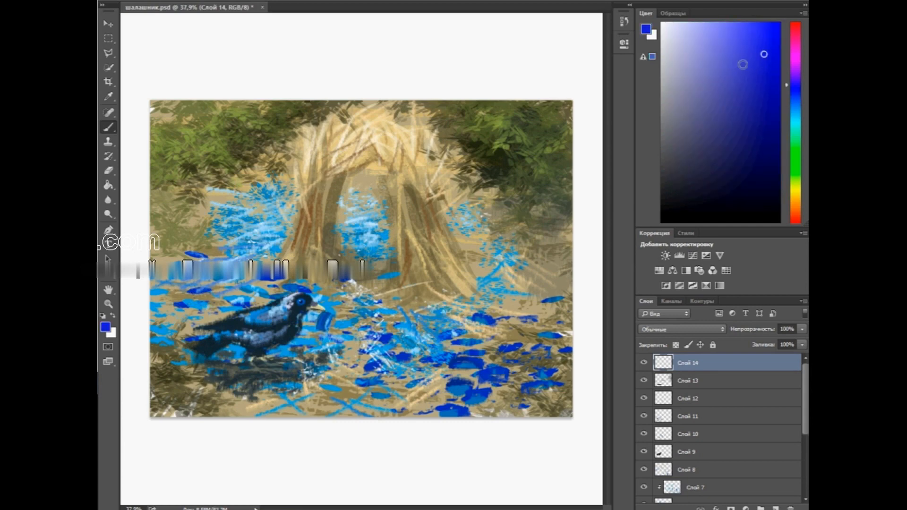
scroll(318, 354, down, 3)
scroll(318, 354, up, 3)
Step: Paint near-black shadows beneath the blue stones scattered across the foreground
right_click(494, 381)
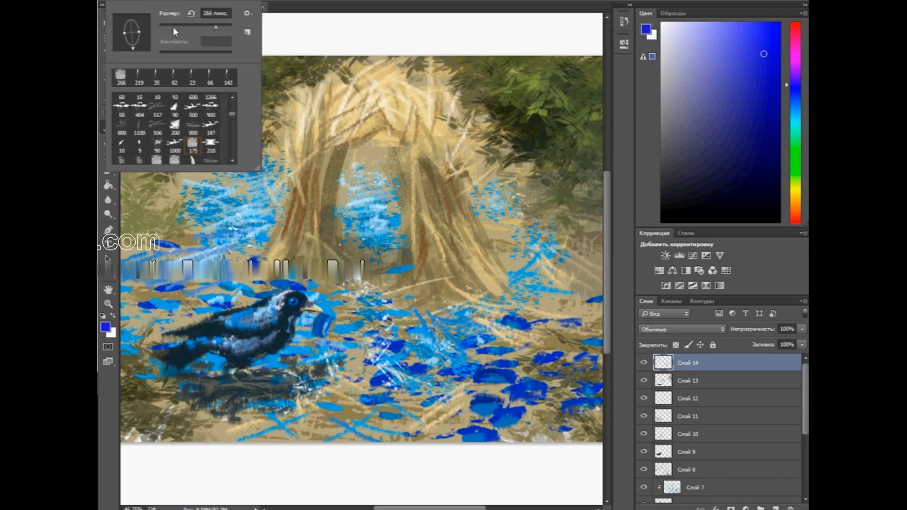
alt+click(494, 380)
right_click(501, 348)
mouse_move(487, 385)
mouse_down()
mouse_move(475, 378)
mouse_move(527, 401)
mouse_move(503, 409)
mouse_move(530, 428)
mouse_move(496, 416)
mouse_up()
drag(567, 416, 595, 416)
drag(572, 388, 548, 377)
drag(524, 364, 518, 362)
scroll(489, 360, down, 1)
mouse_move(444, 379)
mouse_down()
mouse_move(413, 411)
mouse_move(385, 399)
mouse_up()
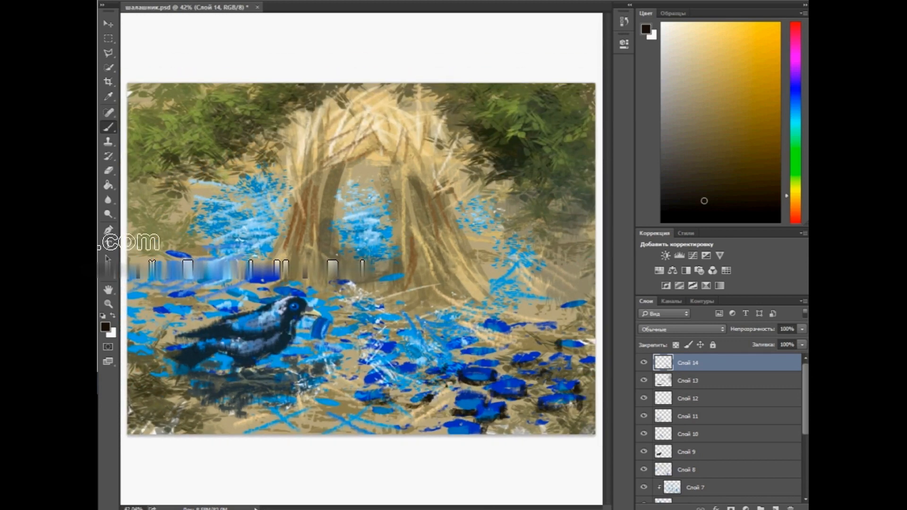
Step: Sample light and dark blues from the stones and paint accents among the foreground pieces beside the hut
alt+click(475, 377)
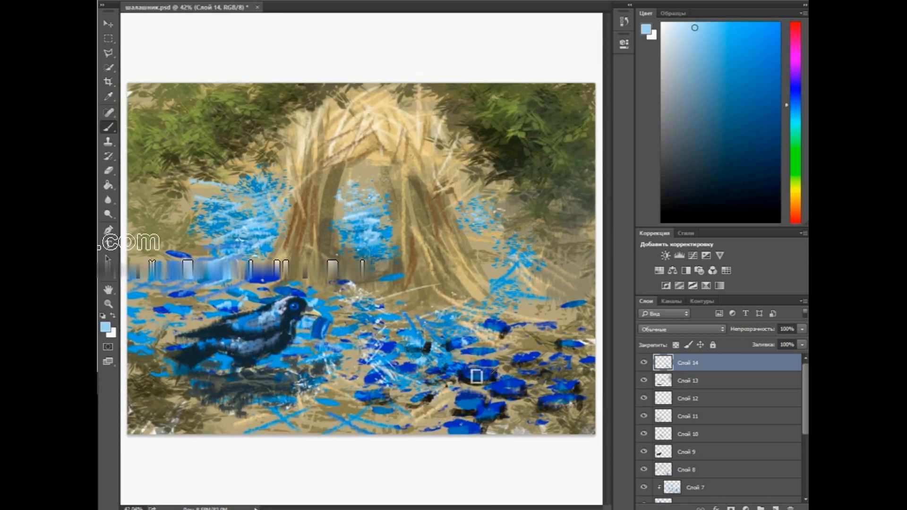
alt+click(450, 344)
mouse_move(555, 303)
mouse_down()
mouse_move(520, 308)
mouse_move(548, 319)
mouse_up()
scroll(334, 322, up, 1)
alt+click(551, 401)
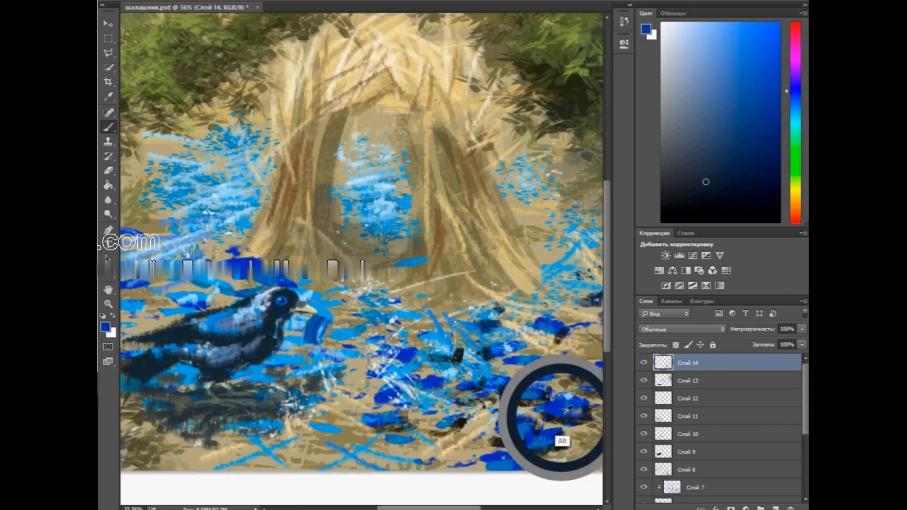
scroll(325, 349, up, 2)
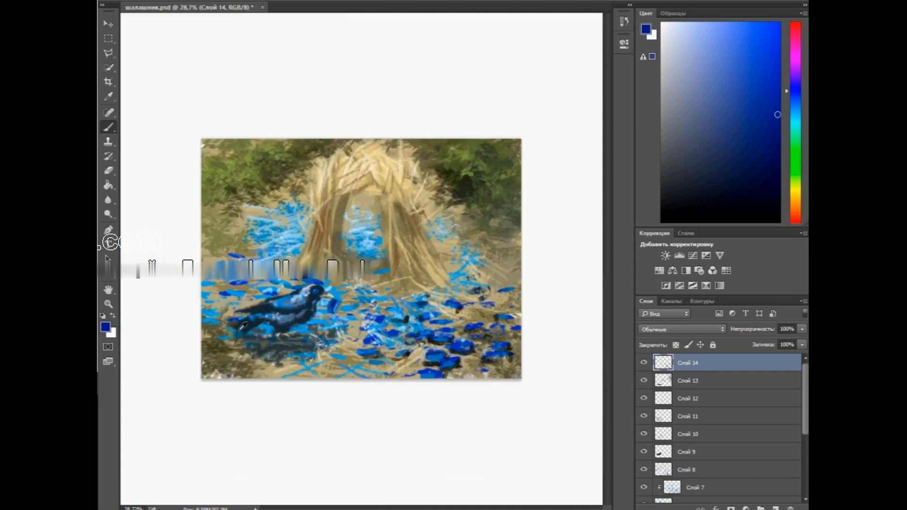
Step: Paint deep blue and near-black strokes on the bird's wing, body and tail
alt+click(324, 333)
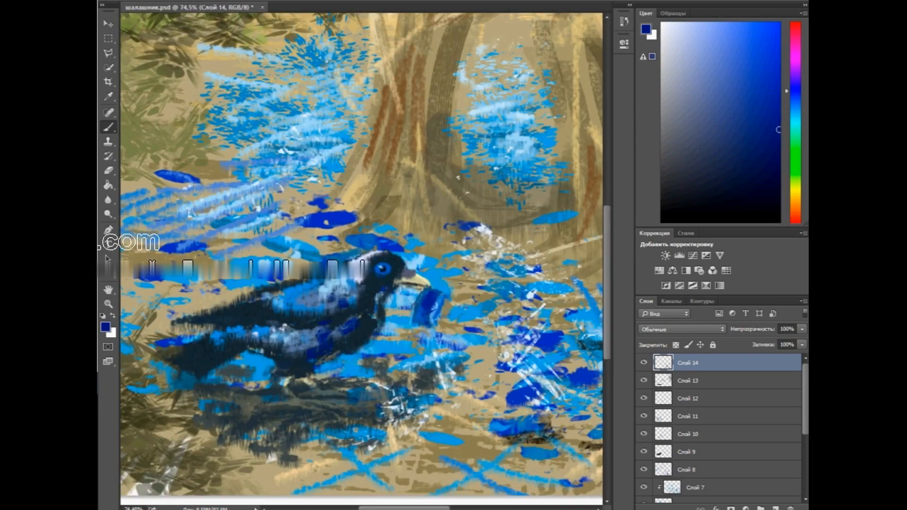
scroll(268, 338, down, 1)
alt+click(223, 350)
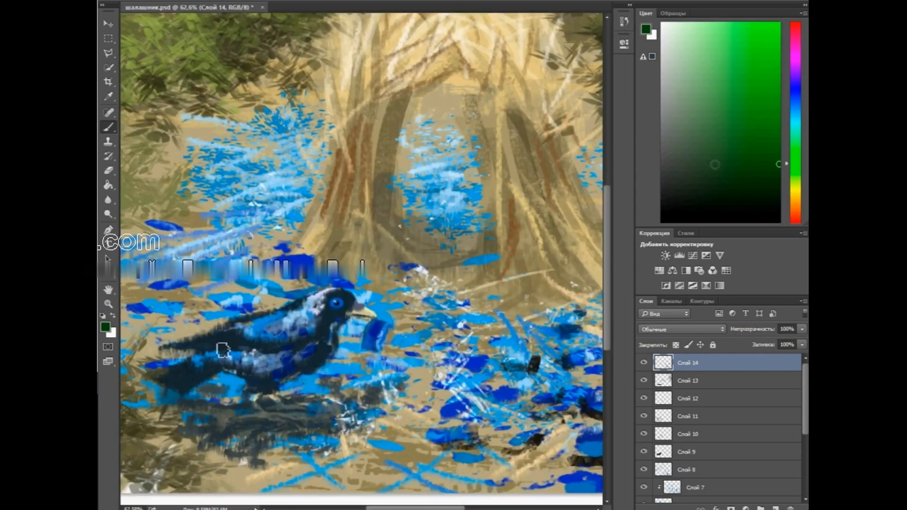
drag(159, 381, 210, 361)
alt+click(226, 316)
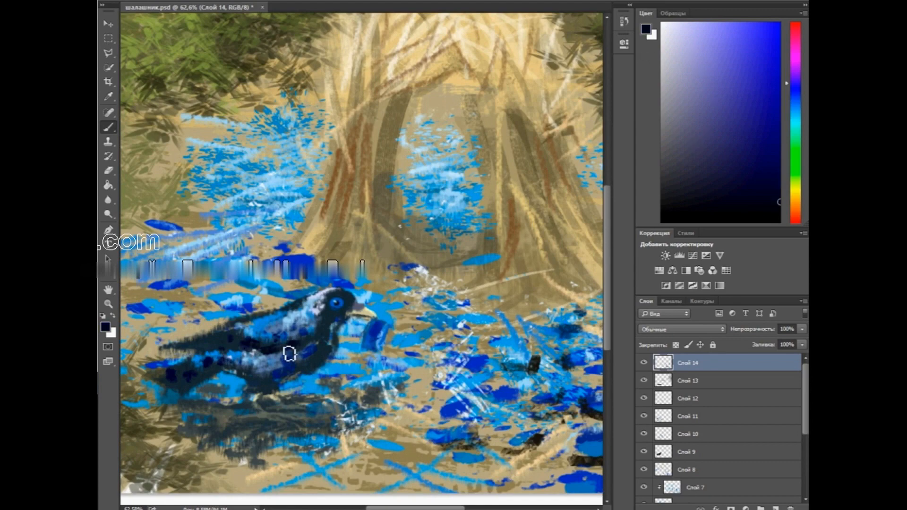
scroll(225, 352, down, 3)
scroll(225, 352, up, 5)
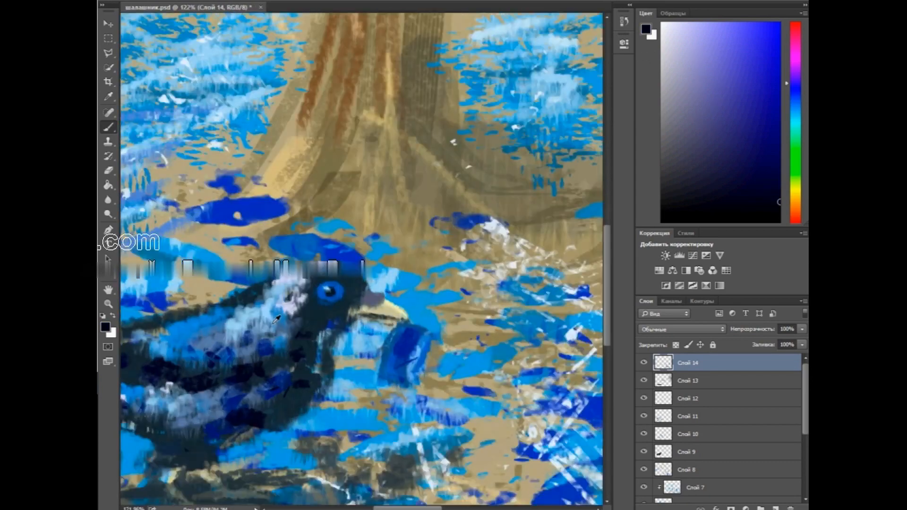
Step: Add near-black accents beneath the beak, along the held object's lower edge, and in the bird's ground shadow
right_click(330, 26)
drag(389, 384, 425, 392)
drag(368, 338, 394, 337)
scroll(388, 265, down, 5)
scroll(257, 399, up, 6)
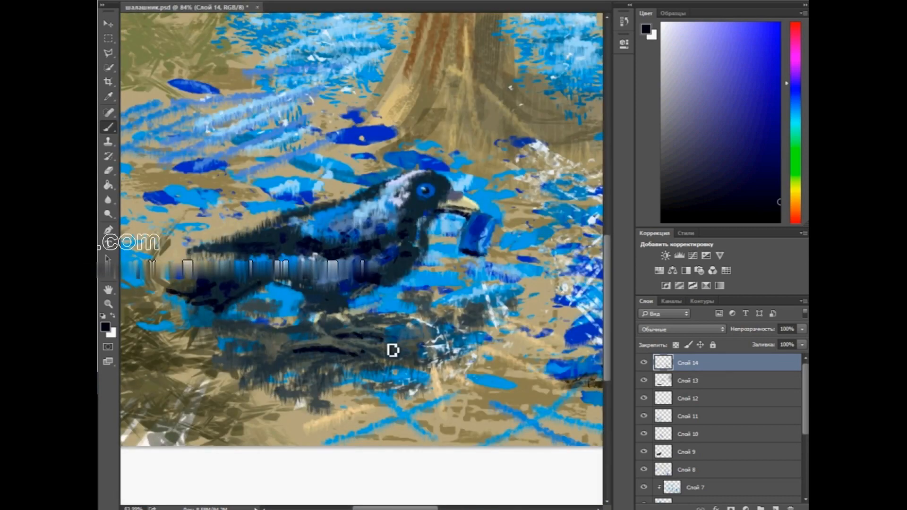
Step: Sample a bright blue beside the beak and flip the whole canvas horizontally
alt+click(489, 217)
scroll(565, 287, down, 9)
scroll(443, 231, up, 3)
scroll(443, 231, down, 1)
click(286, 1)
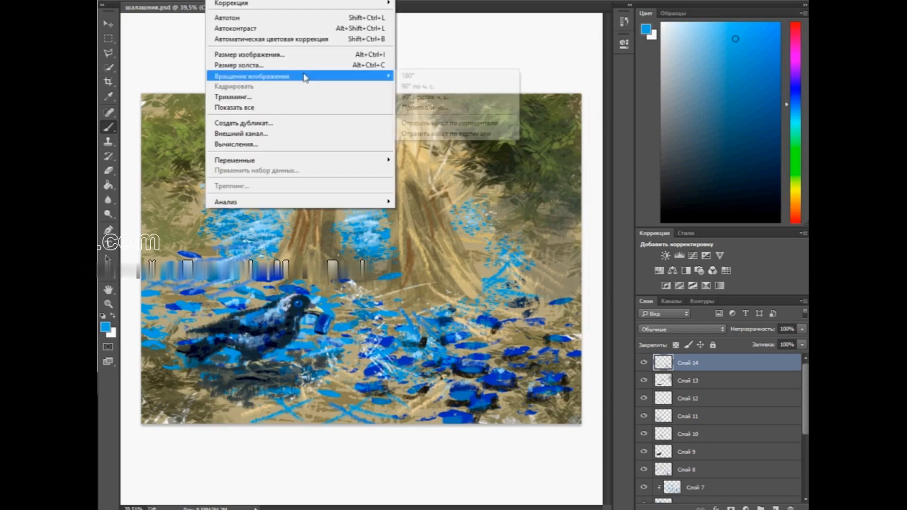
mouse_move(306, 77)
click(490, 120)
Step: Sample dark tones from the mirrored bird and touch up its dark plumage
scroll(527, 371, up, 7)
alt+click(490, 308)
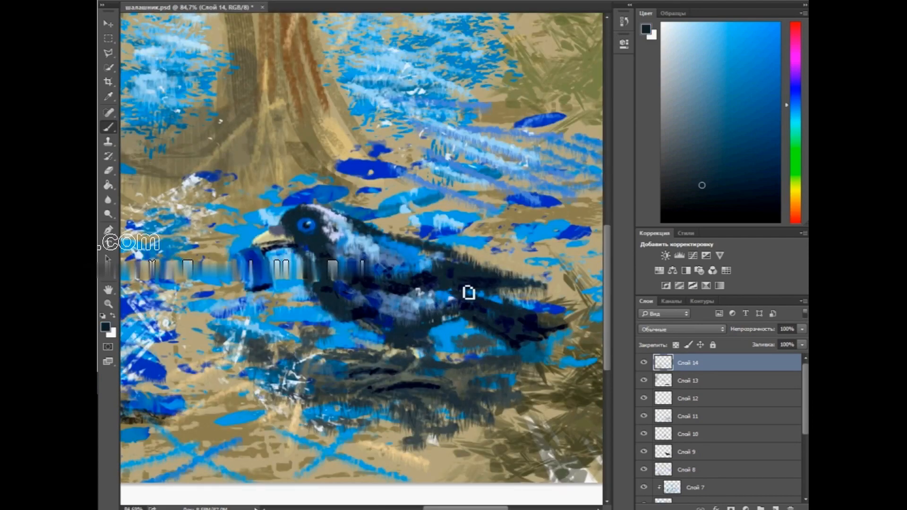
scroll(469, 292, up, 3)
scroll(453, 311, down, 3)
scroll(450, 297, up, 2)
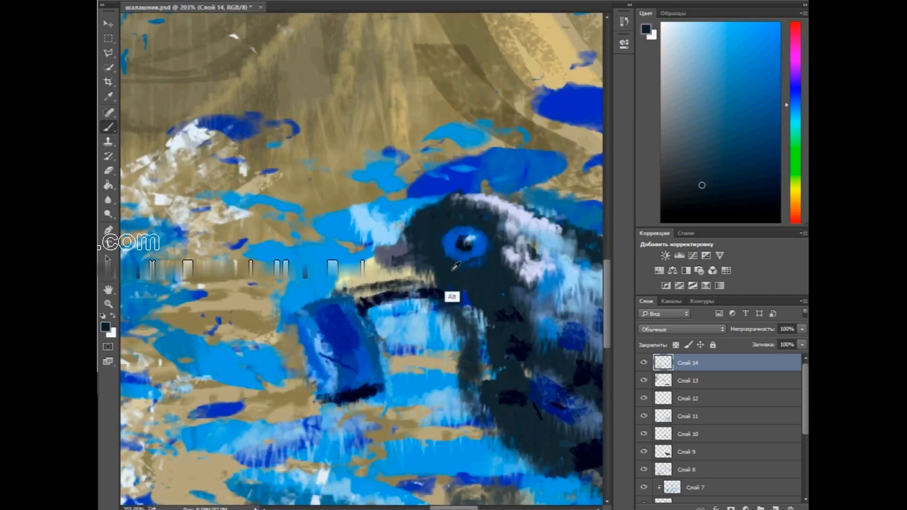
alt+click(451, 297)
scroll(431, 264, down, 3)
scroll(358, 196, down, 1)
Step: Flip the canvas horizontally again to restore the painting's original orientation
click(227, 2)
mouse_move(263, 75)
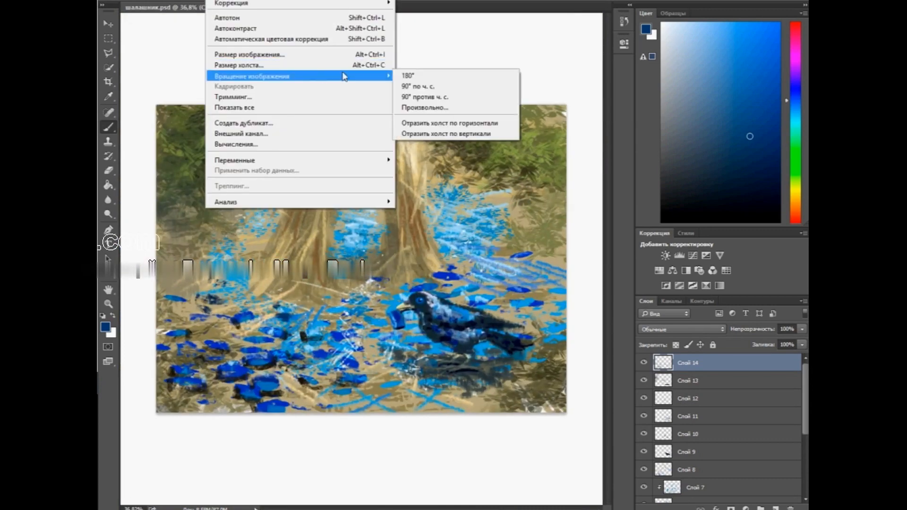
click(406, 124)
scroll(531, 188, up, 1)
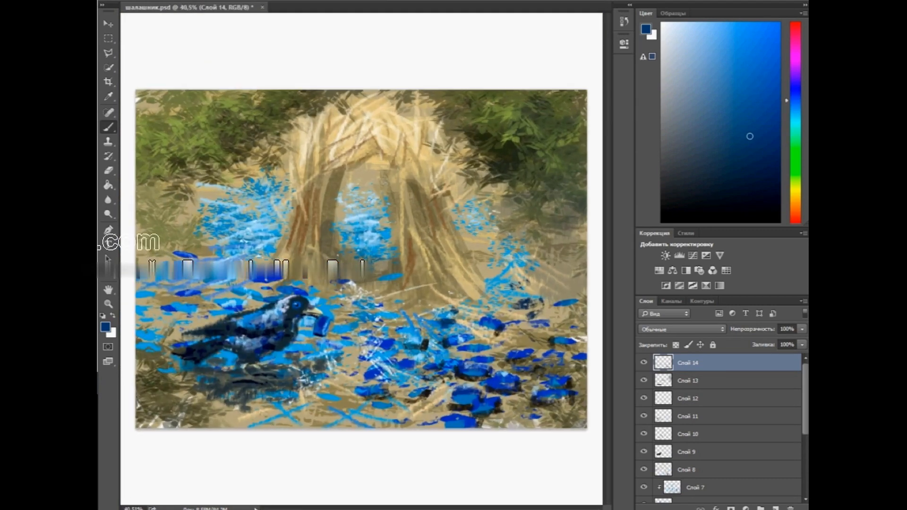